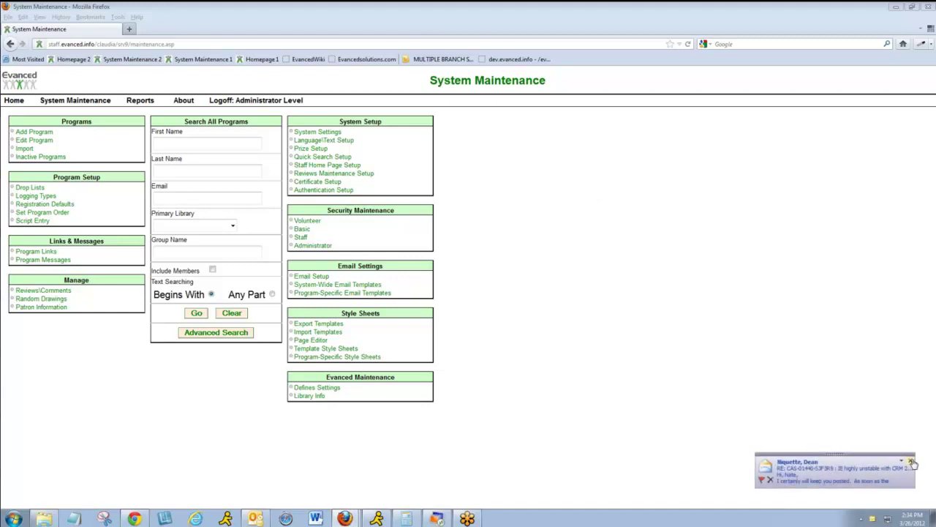
Step: Open the Own the Night program and name its copy 'Cloned Program'
click(911, 462)
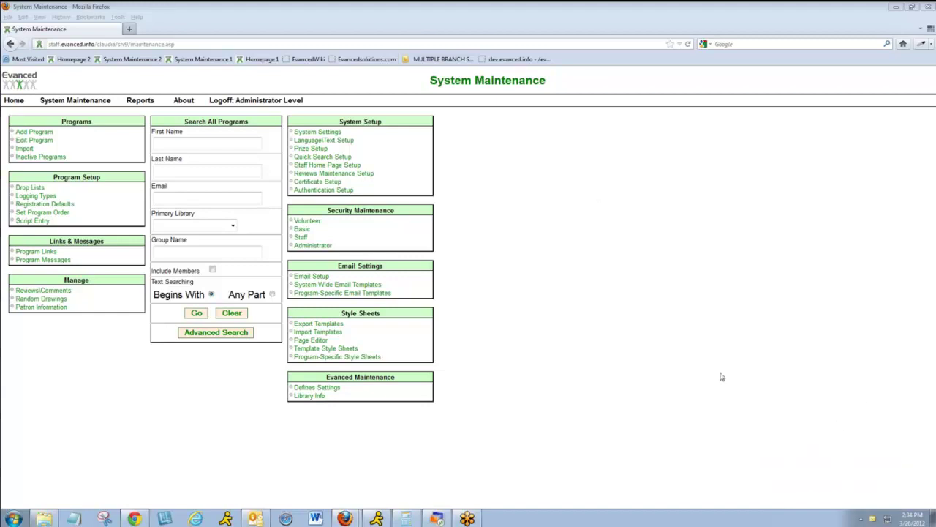
click(25, 144)
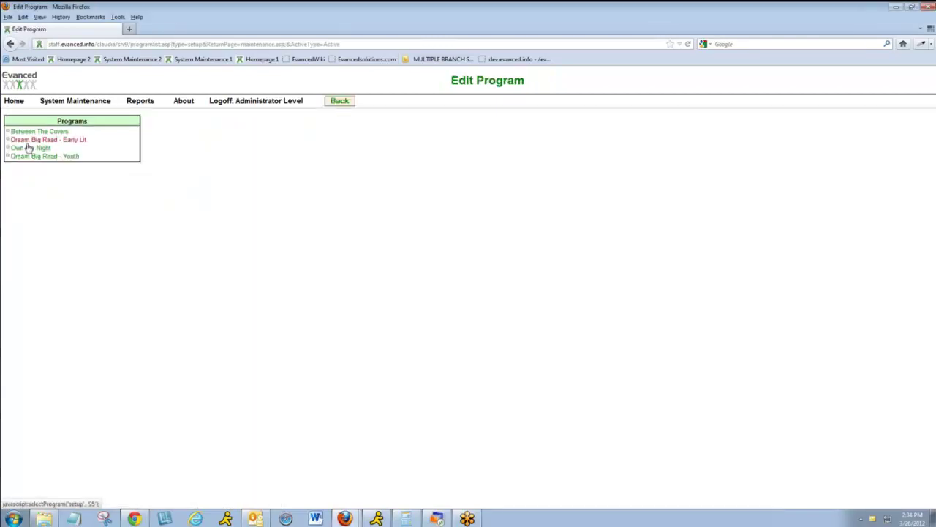
click(29, 150)
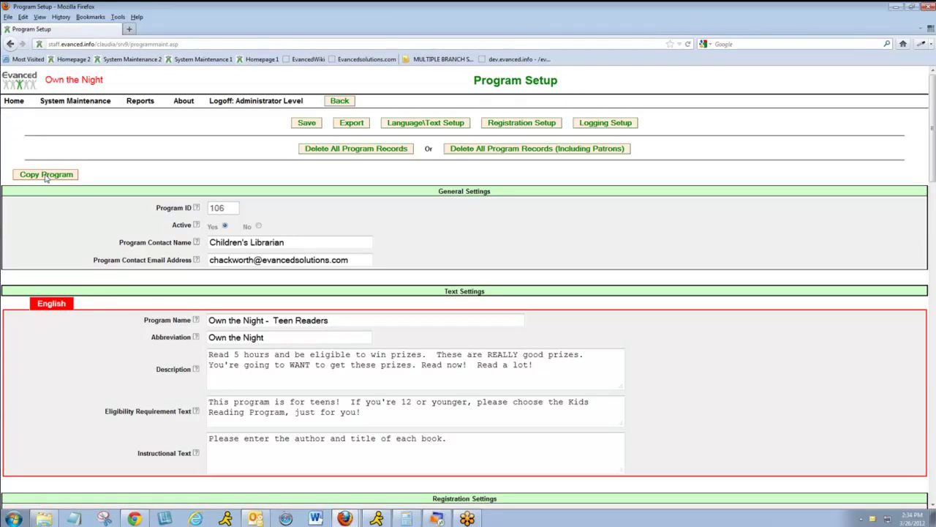
click(45, 175)
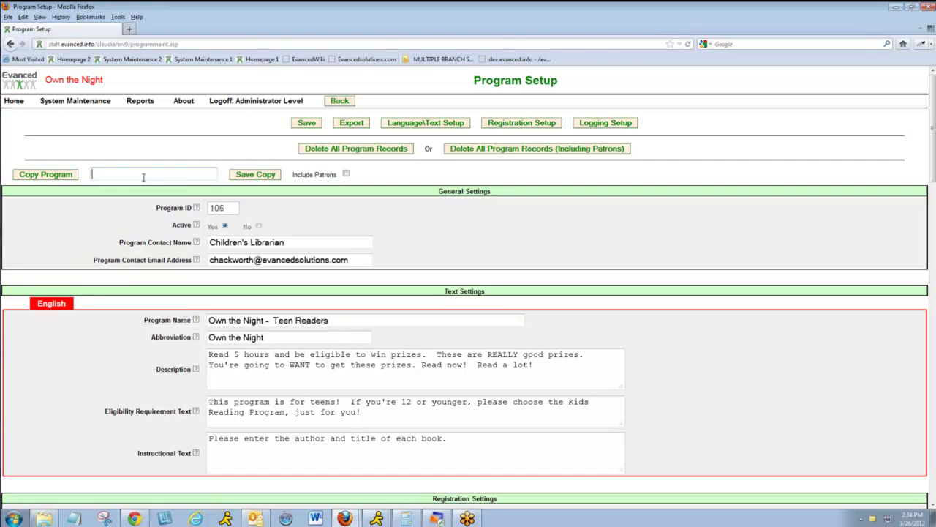
text(Clo)
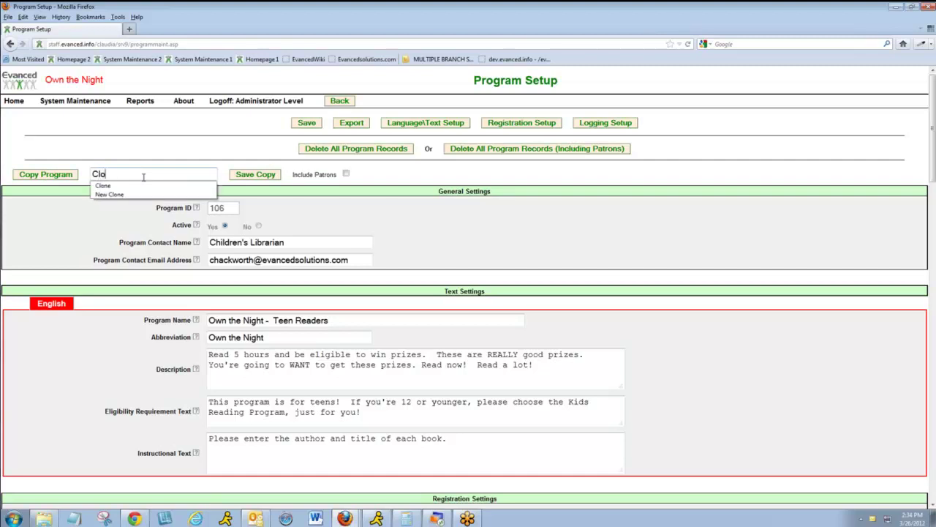
text(ned Program)
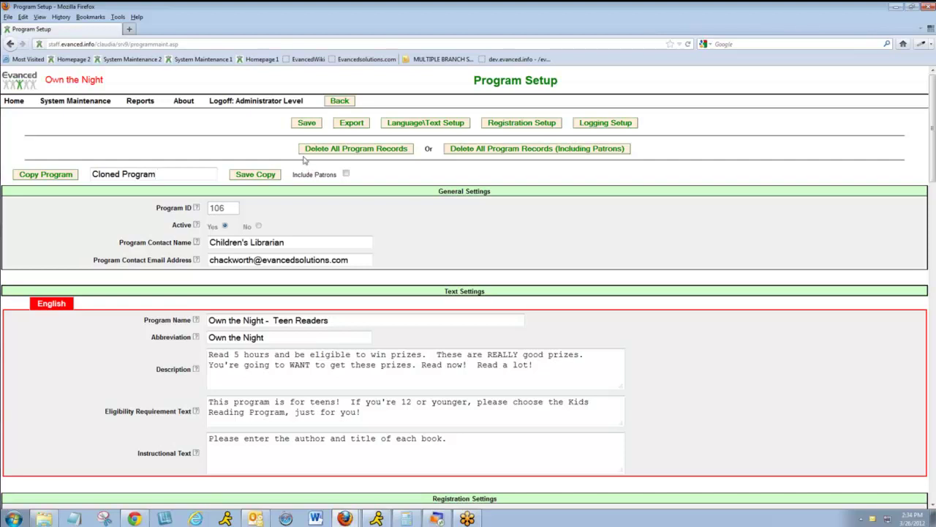
Step: Save the Cloned Program copy, delete it again, and return to System Maintenance
click(257, 175)
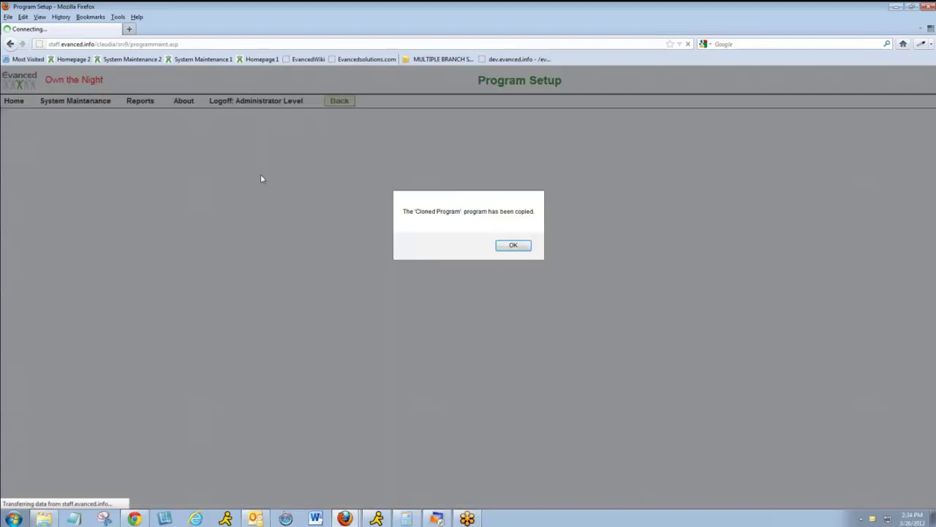
click(519, 247)
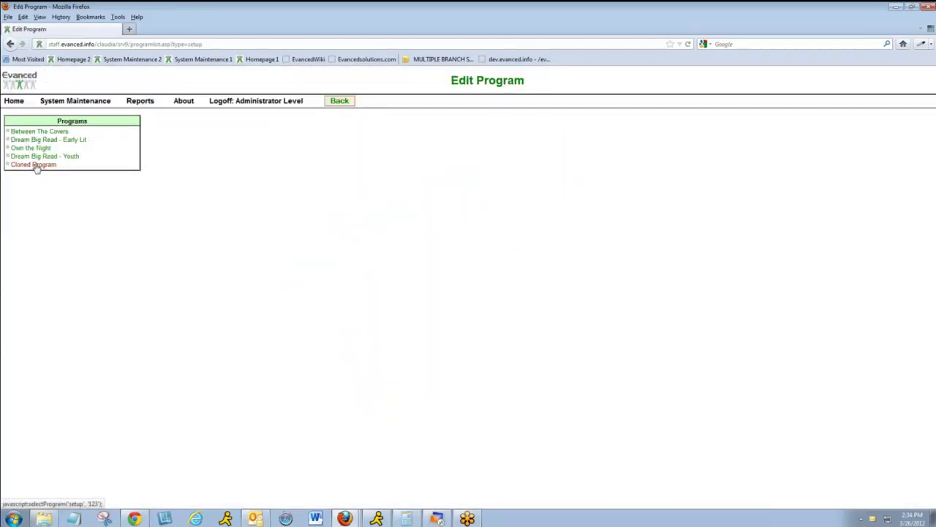
click(38, 165)
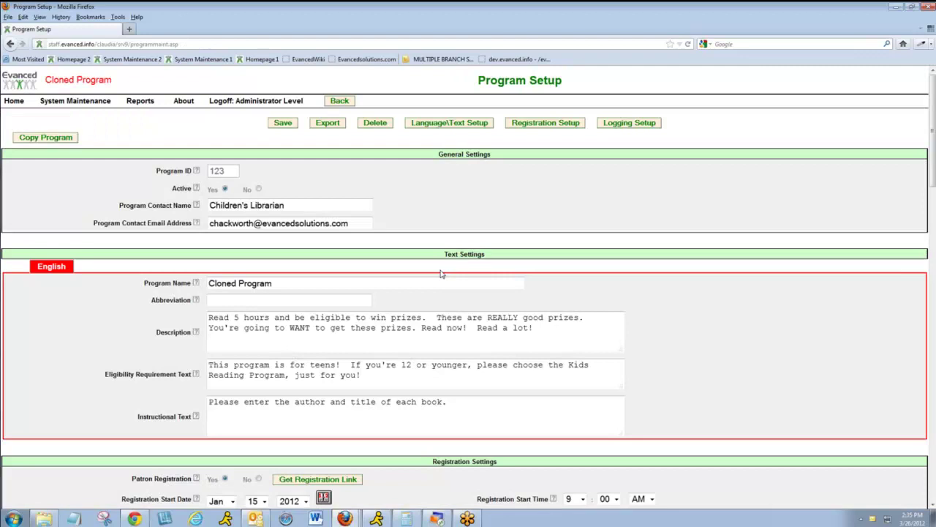
scroll(406, 242, down, 2)
scroll(406, 241, up, 2)
click(376, 123)
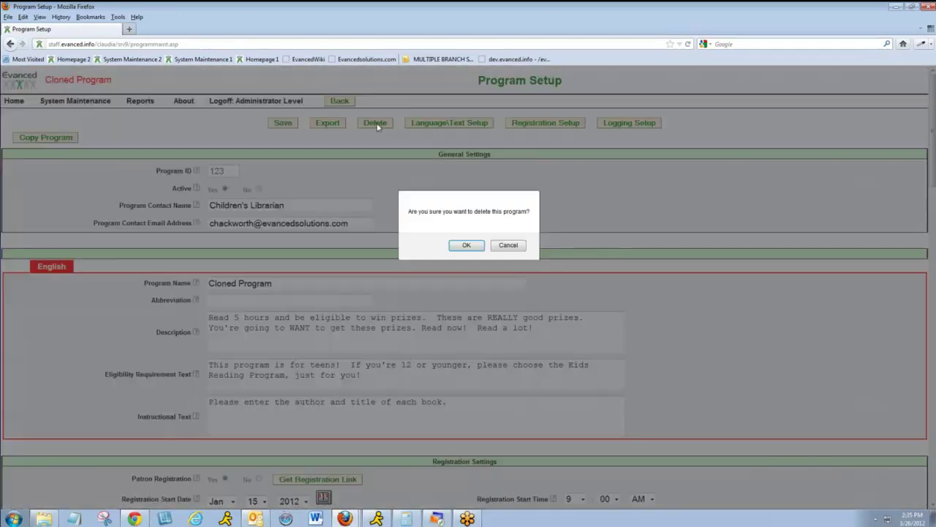
click(466, 246)
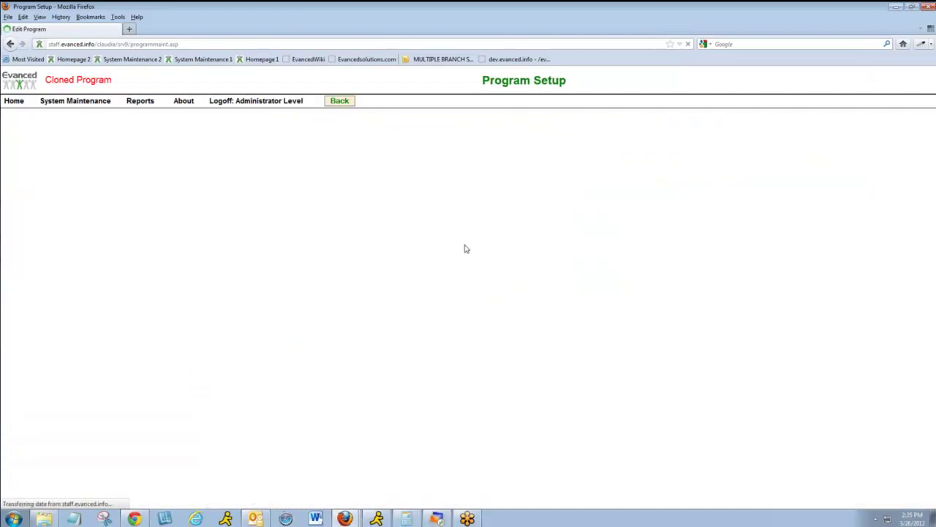
click(73, 102)
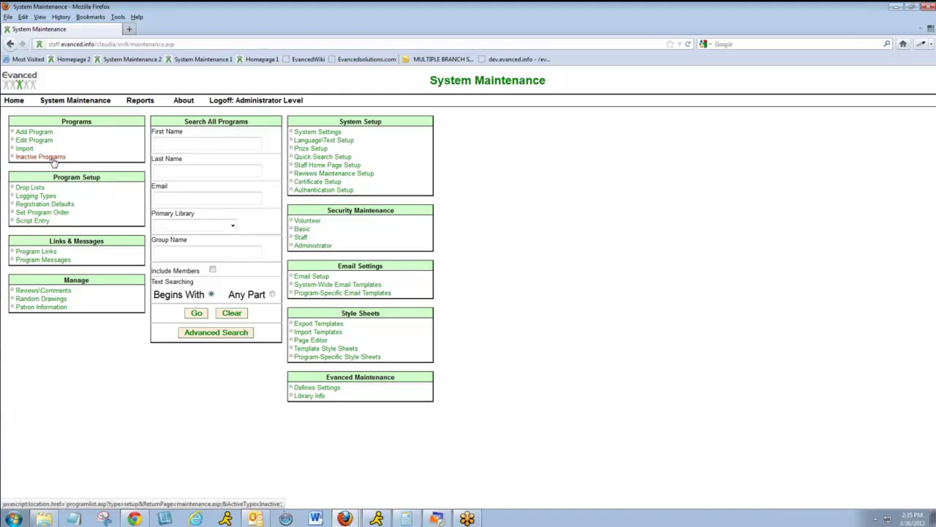
Step: Copy the inactive SR2007 program and save the copy as 'Brand New 2012 Progam'
click(54, 160)
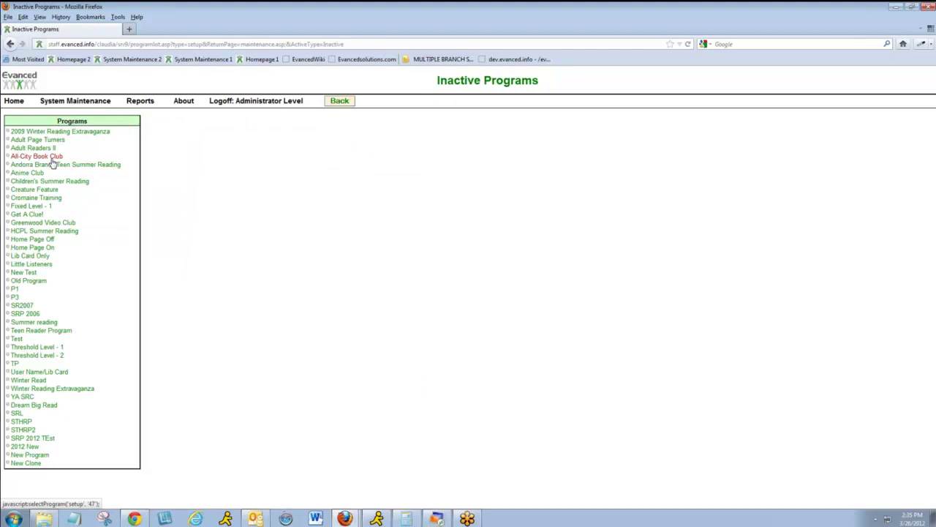
click(25, 306)
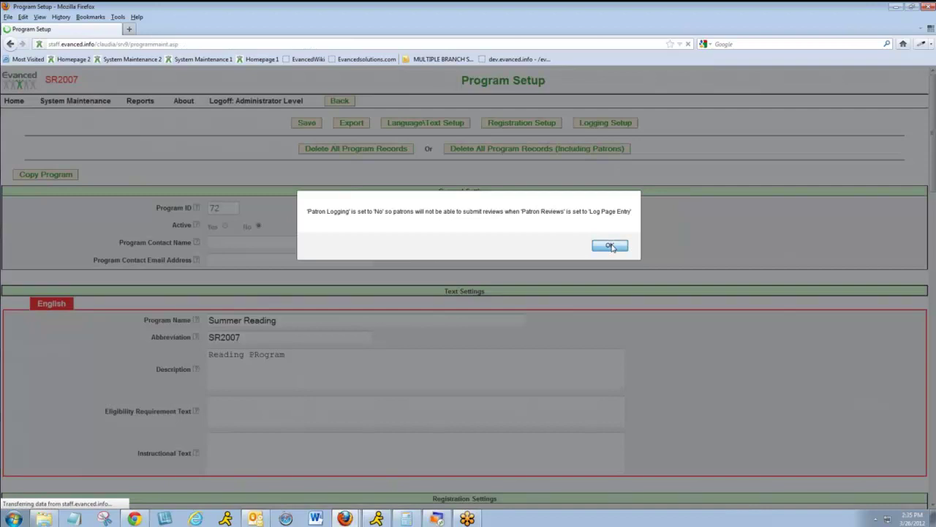
click(610, 245)
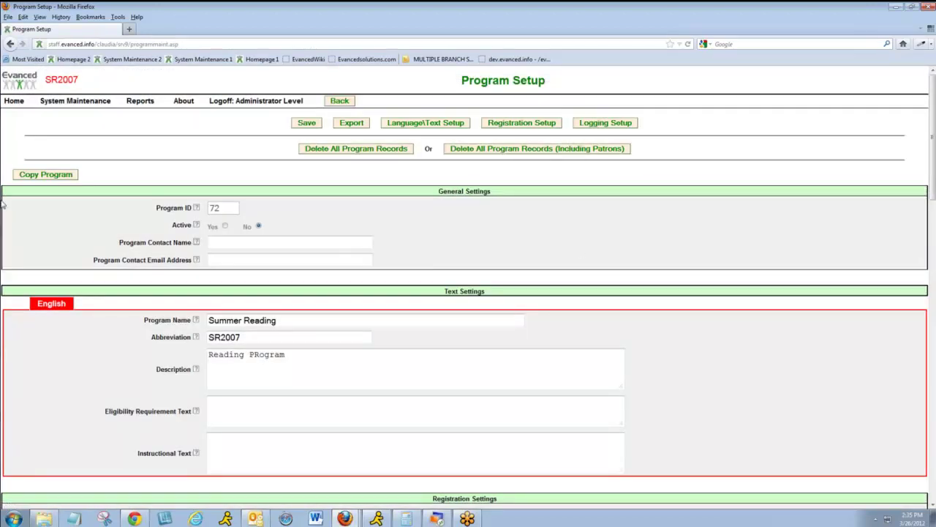
click(37, 177)
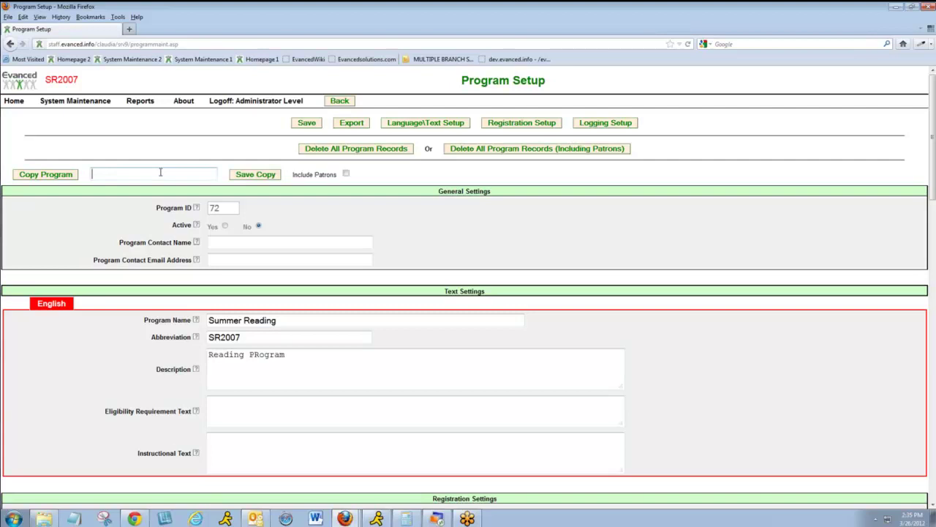
text(Brand New 2012 Progam)
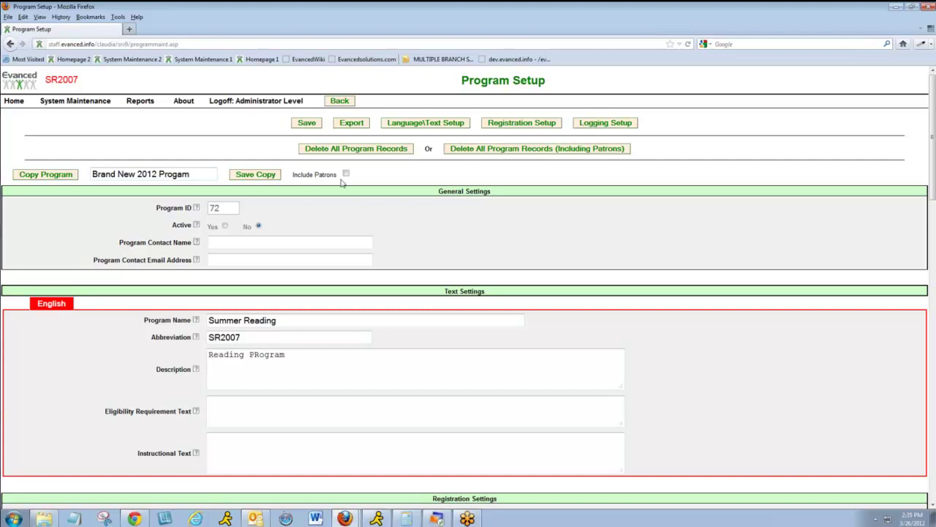
click(257, 179)
Step: Set Brand New 2012 Progam to Active and save it
click(531, 246)
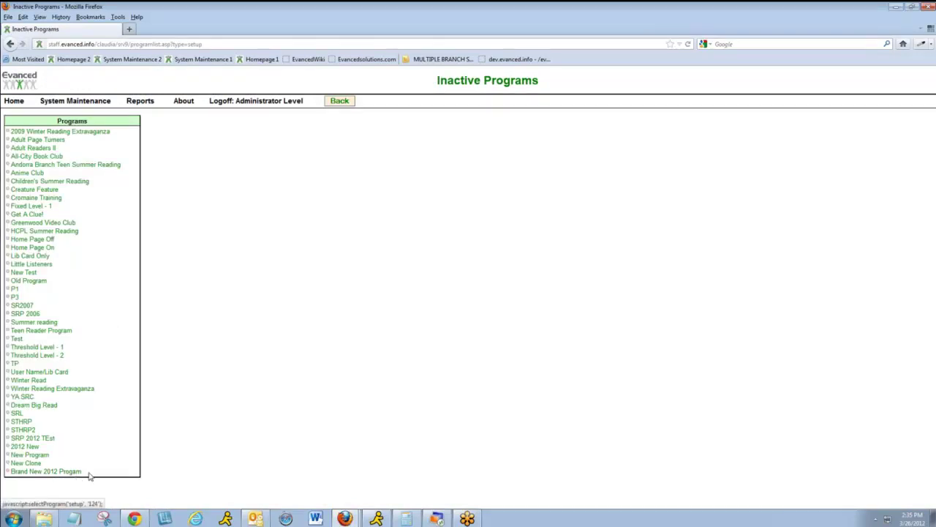
click(22, 474)
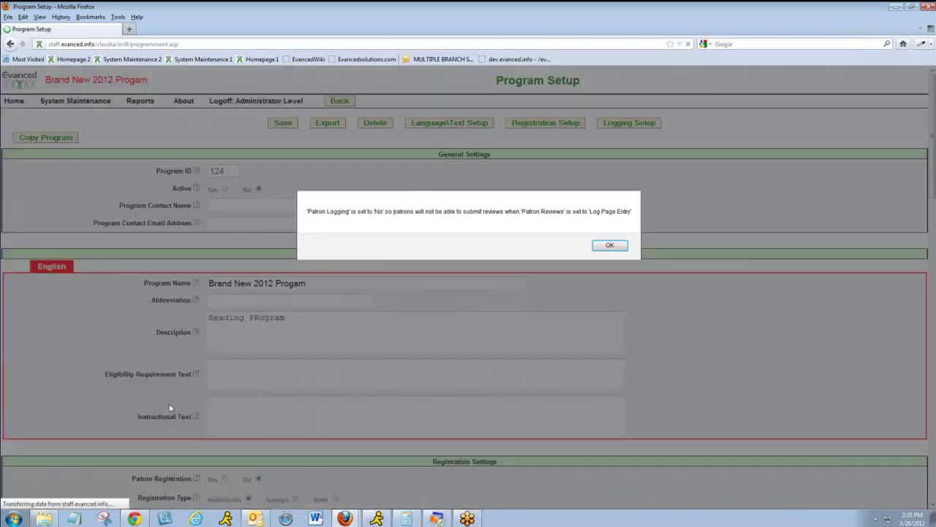
click(610, 245)
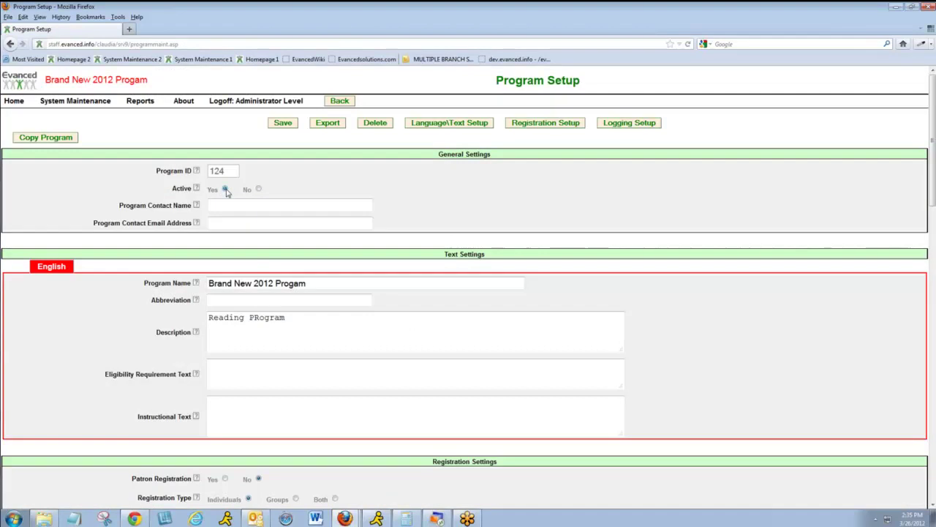
click(225, 189)
click(282, 124)
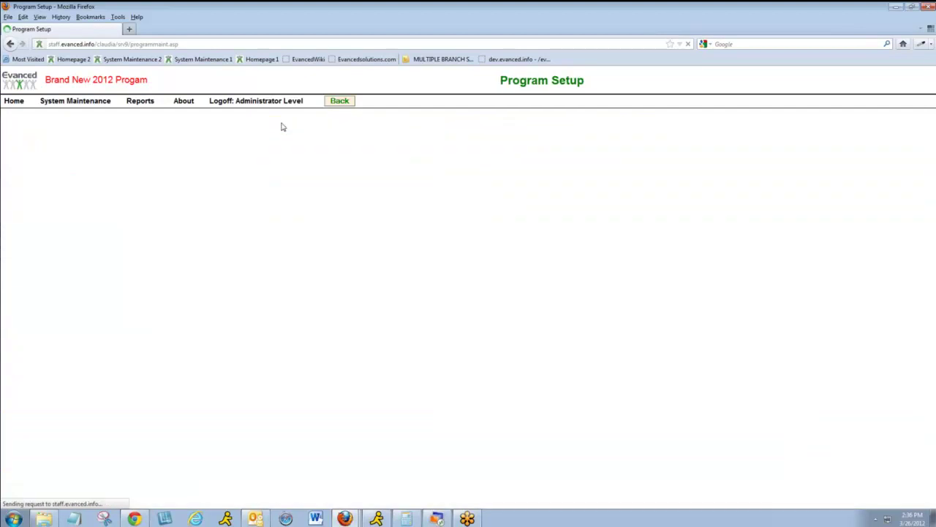
click(78, 102)
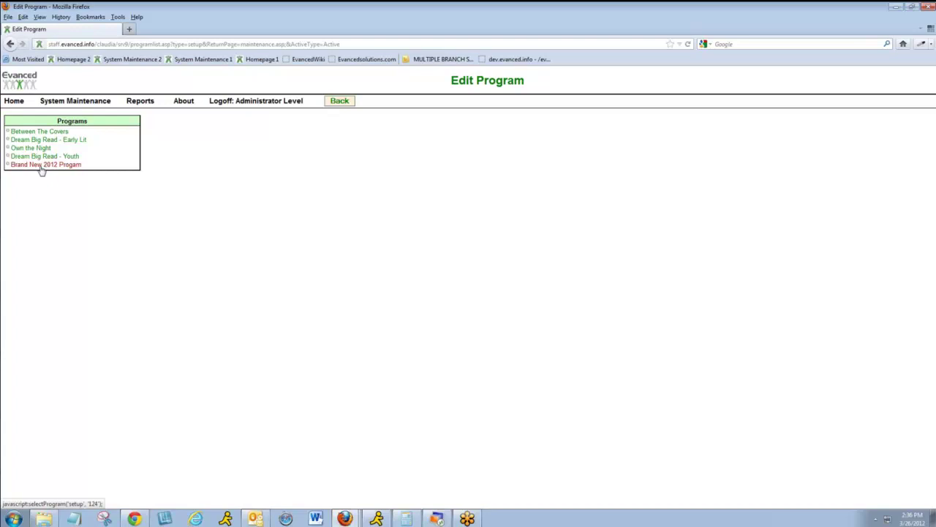
Step: Reopen Brand New 2012 Progam from the active programs and delete it
click(41, 165)
click(610, 245)
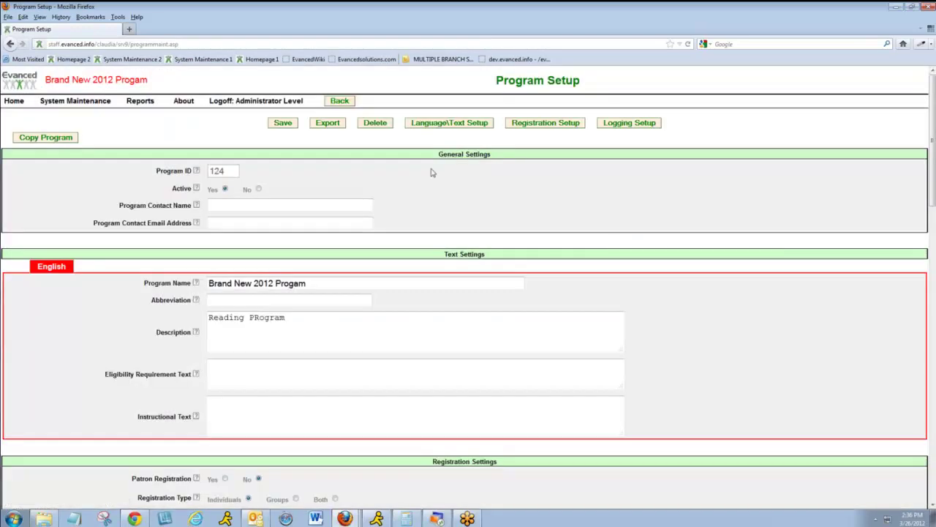
click(373, 123)
click(466, 245)
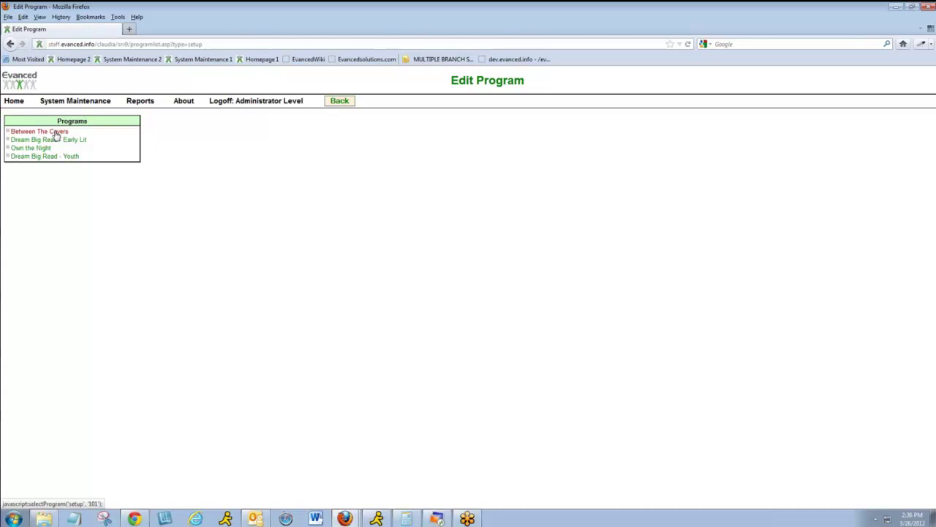
Step: Export Between The Covers with the Style Sheet Template included
click(56, 132)
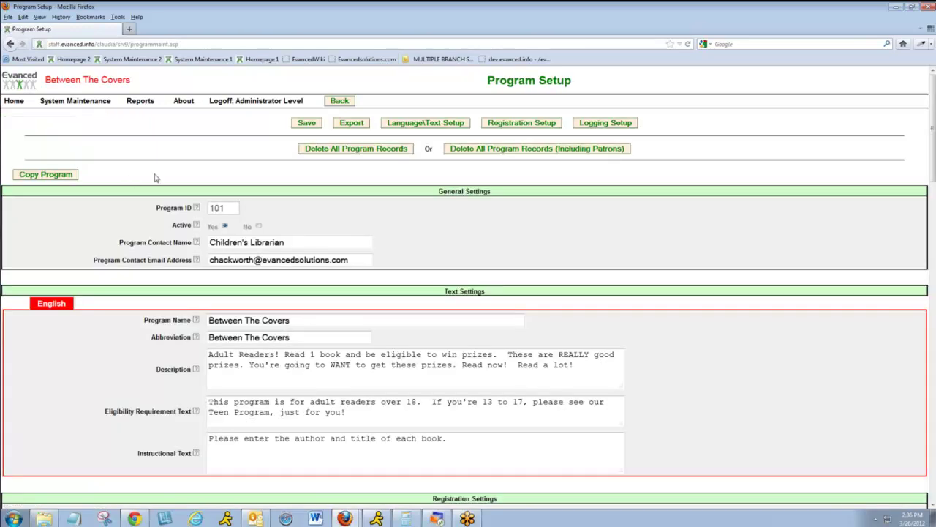
click(350, 124)
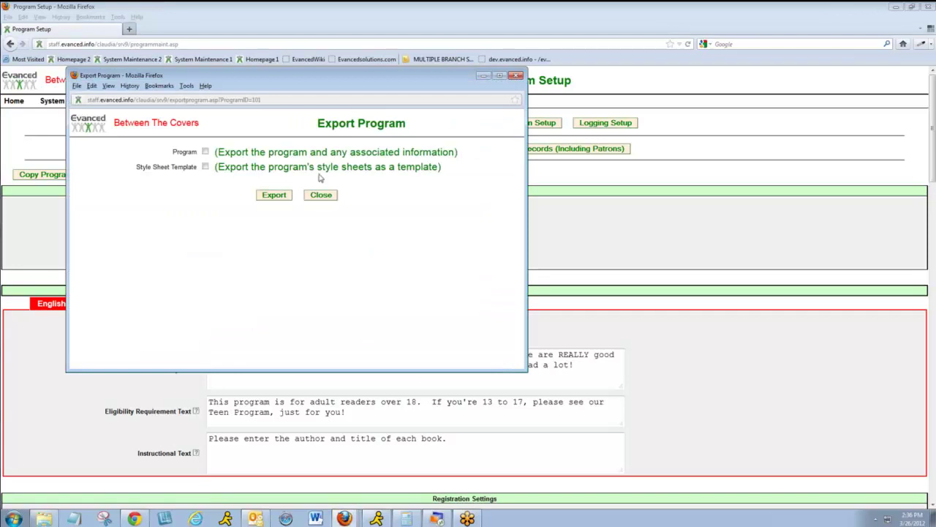
click(206, 167)
click(279, 200)
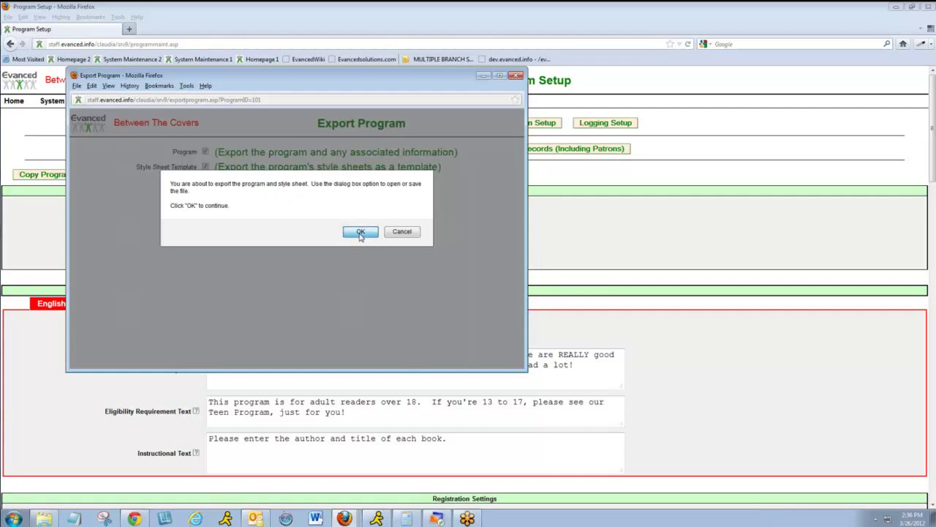
Step: Confirm the export, save Between(1) to disk, and show it in its Downloads folder
click(360, 232)
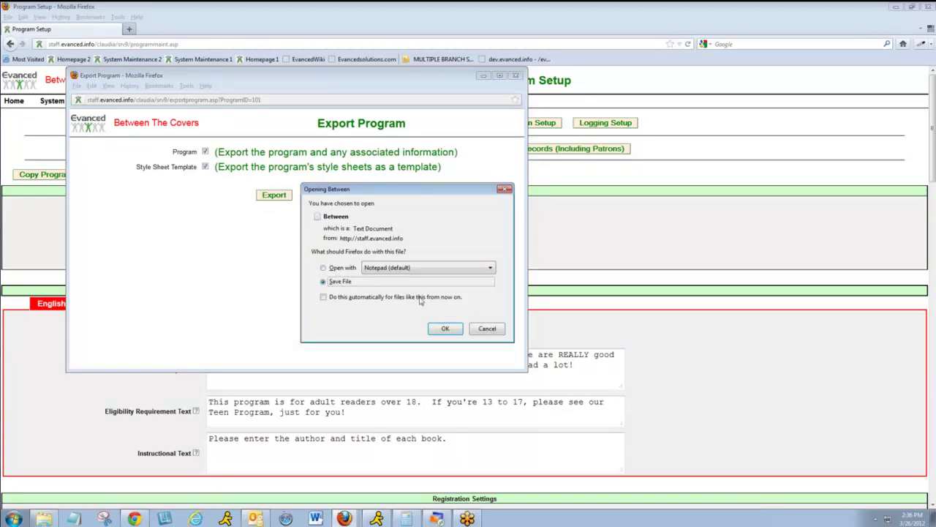
click(447, 331)
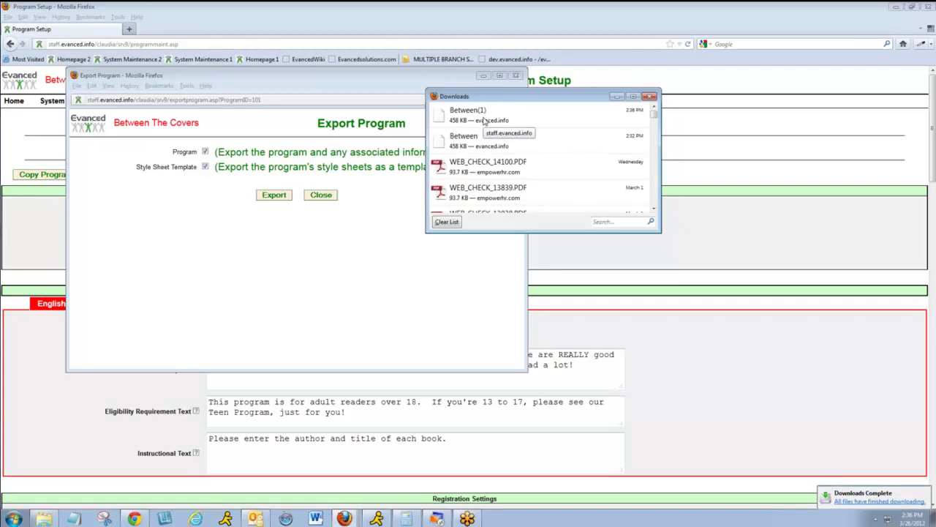
click(483, 121)
right_click(485, 122)
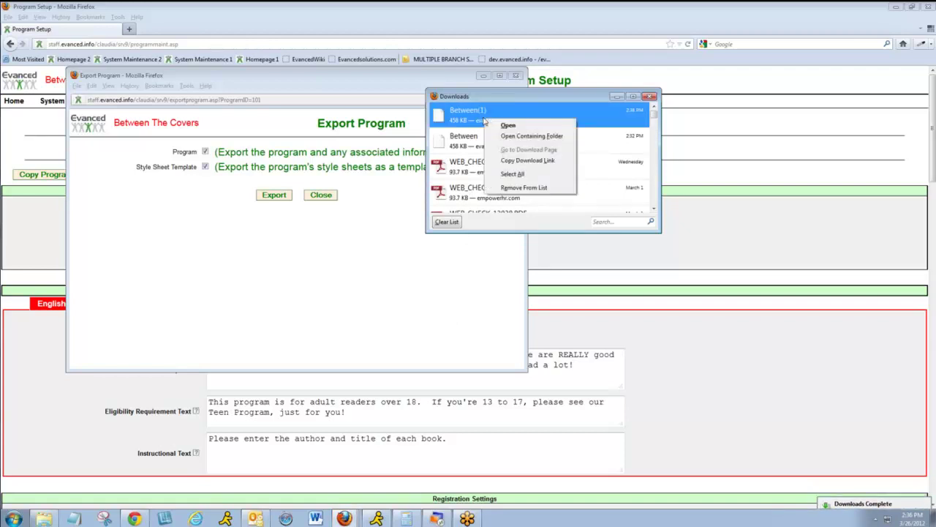
click(515, 137)
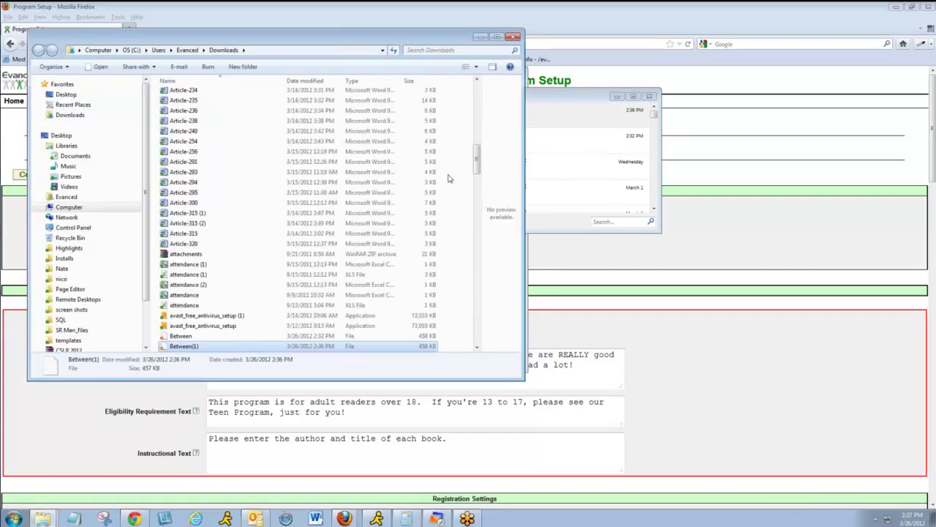
Step: View the Between(1) export text in Notepad, then close Notepad
double_click(190, 348)
click(484, 263)
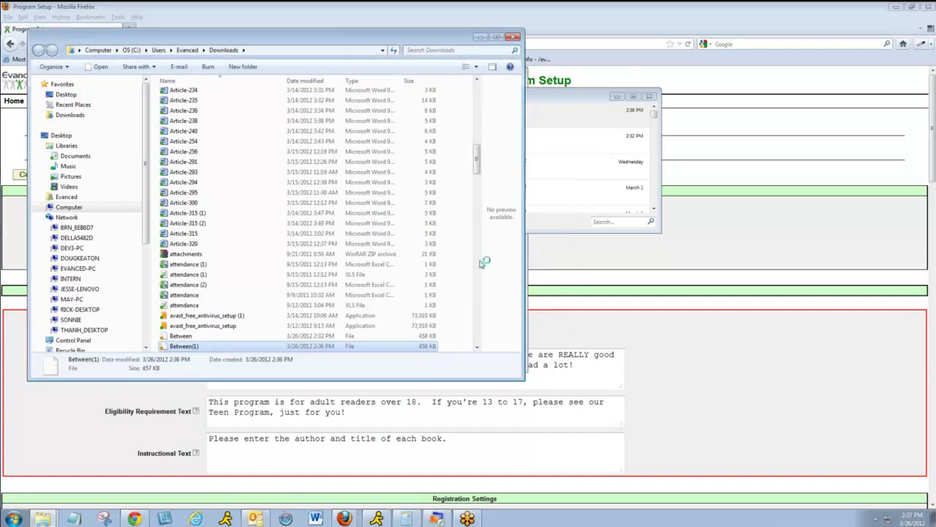
click(371, 299)
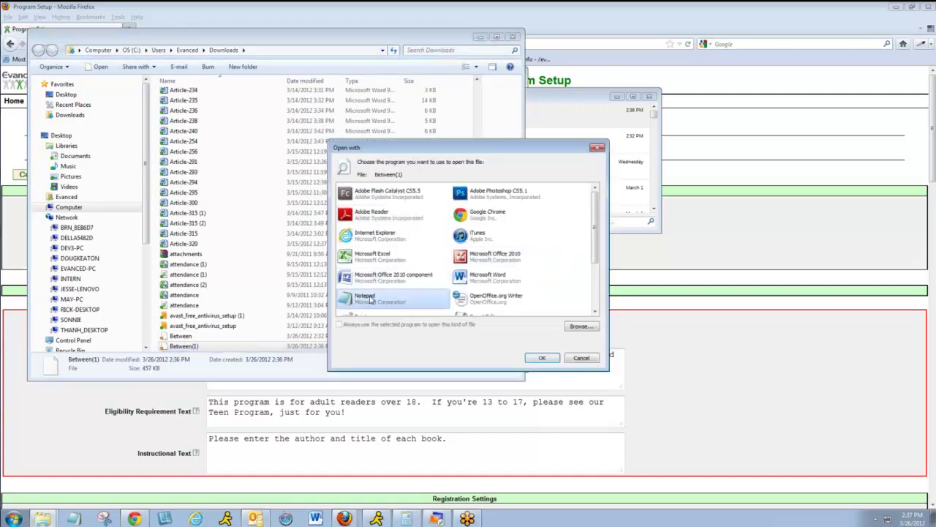
click(542, 357)
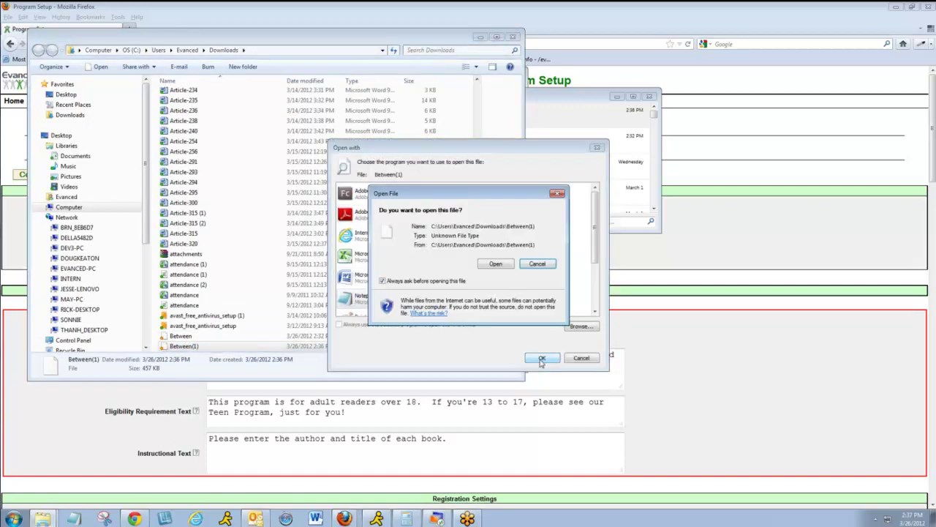
click(500, 264)
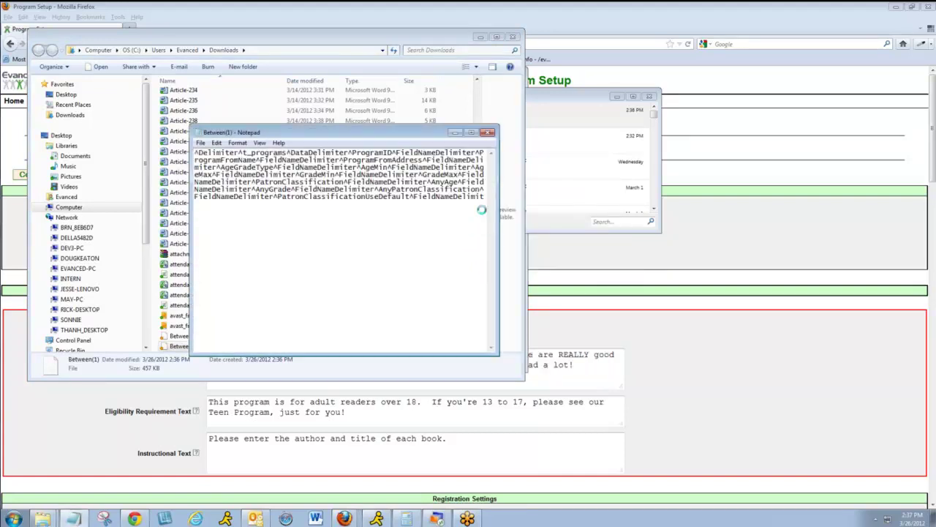
drag(490, 166, 472, 138)
click(489, 132)
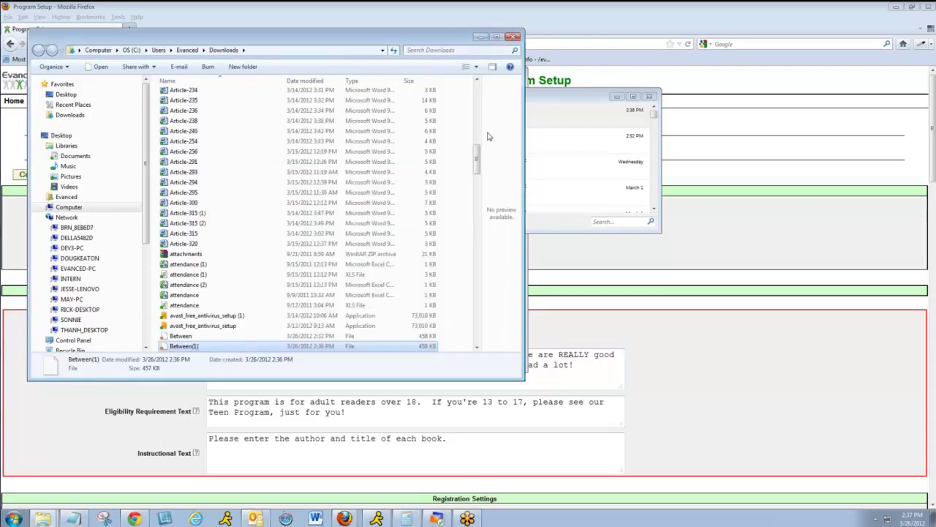
Step: Close the Firefox downloads list and move the Downloads folder aside
click(578, 101)
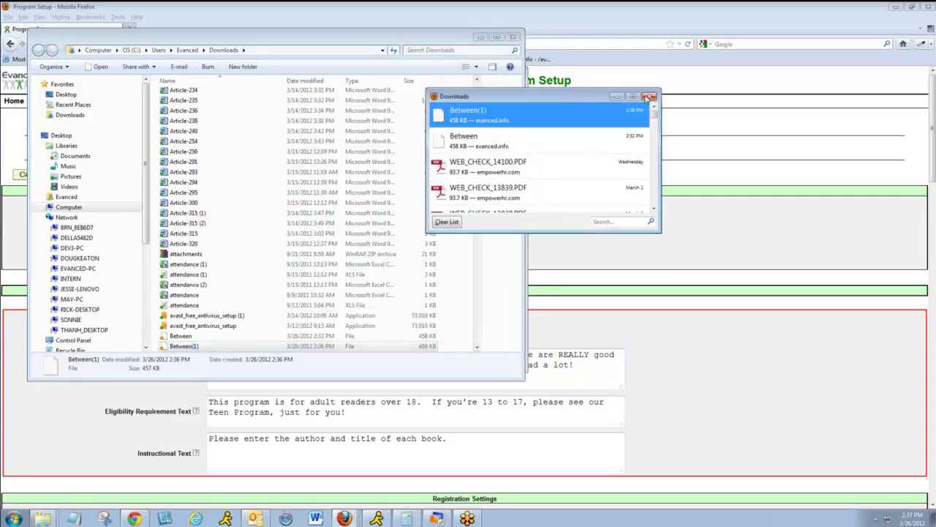
click(649, 96)
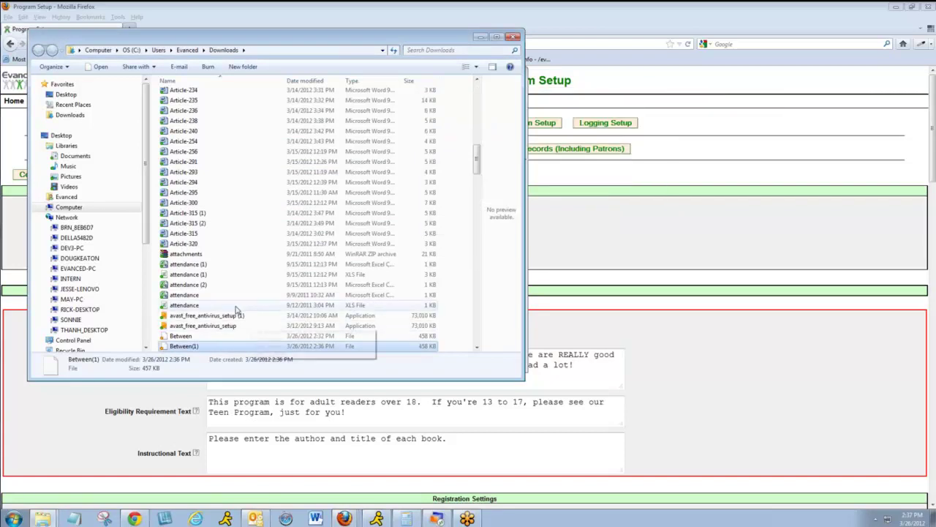
drag(227, 44, 442, 150)
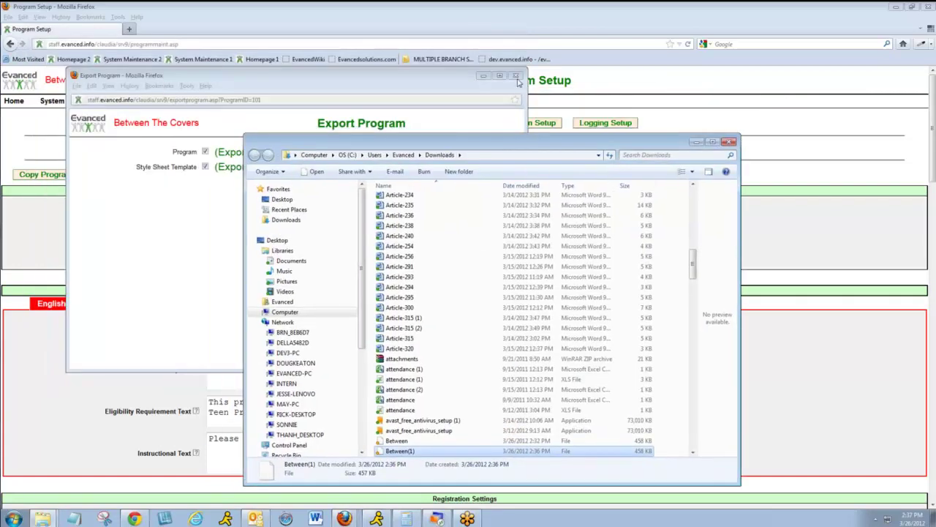
Step: Close the Export Program window and open the program Import window from System Maintenance
click(521, 76)
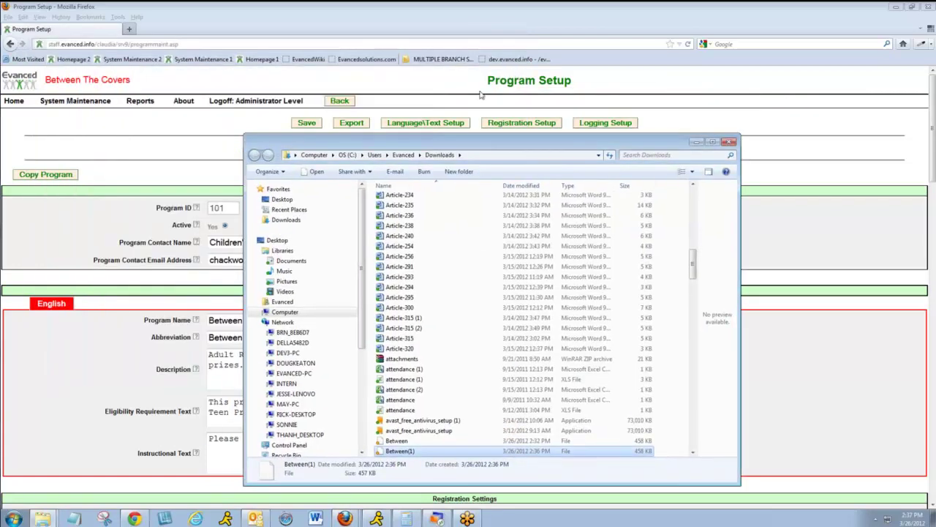
click(79, 104)
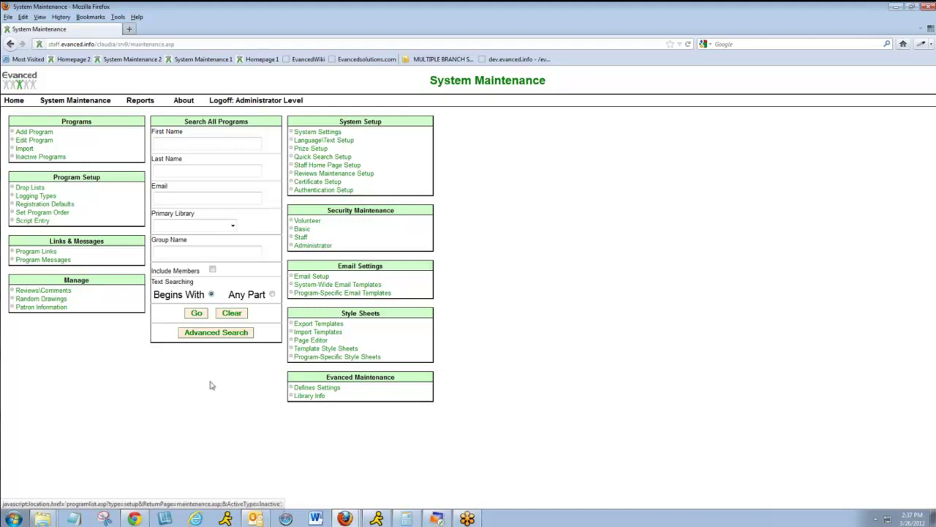
click(343, 518)
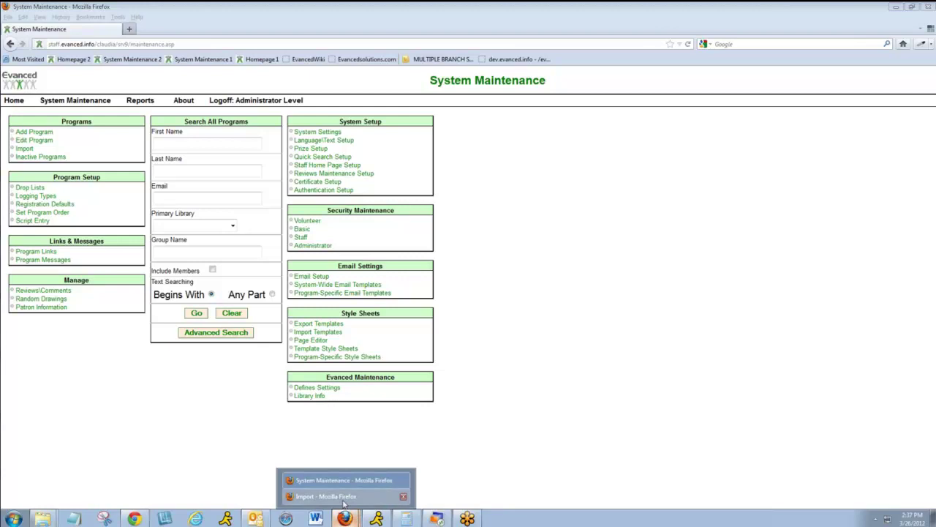
Step: Open Between(1) from the Downloads folder in Notepad
click(384, 497)
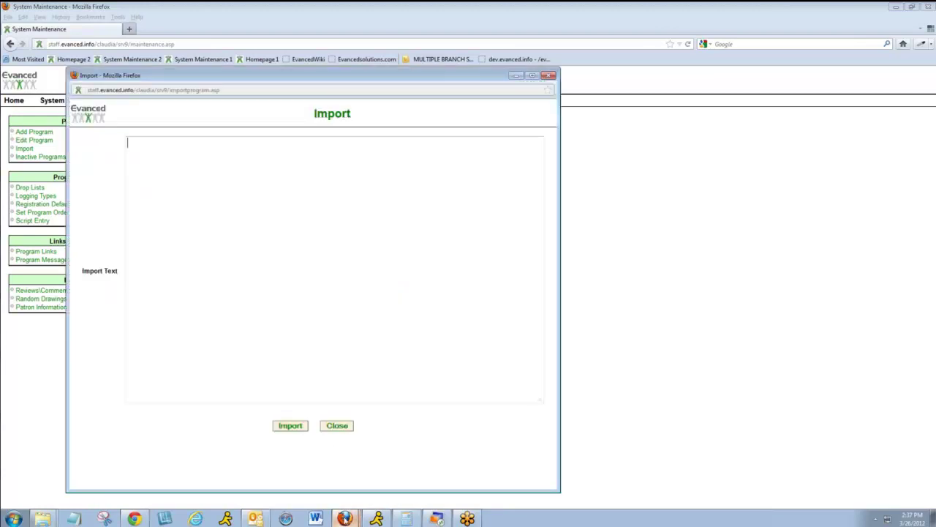
click(345, 519)
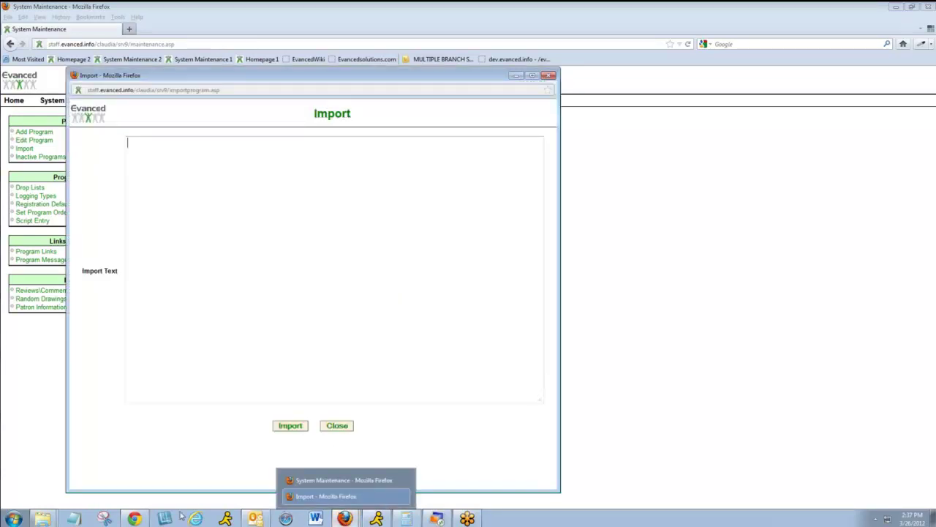
click(42, 518)
click(65, 502)
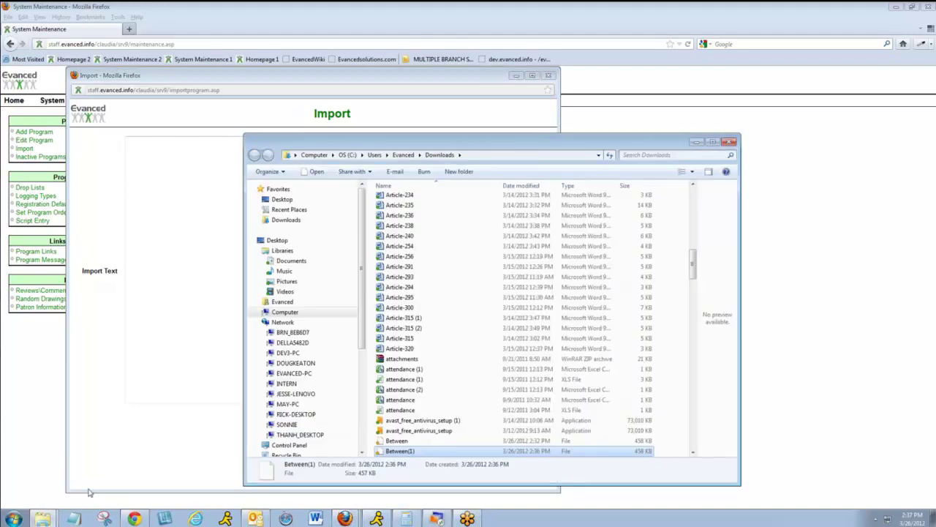
double_click(399, 451)
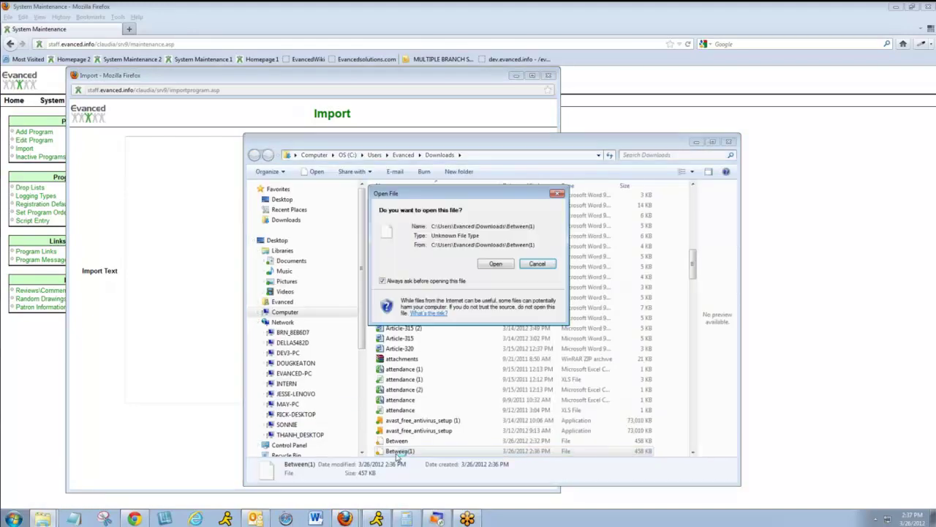
click(496, 264)
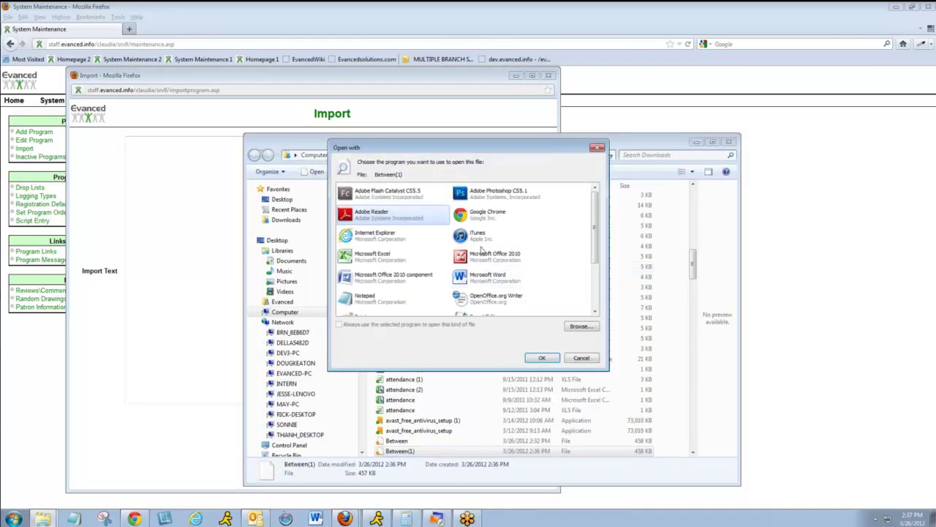
click(383, 300)
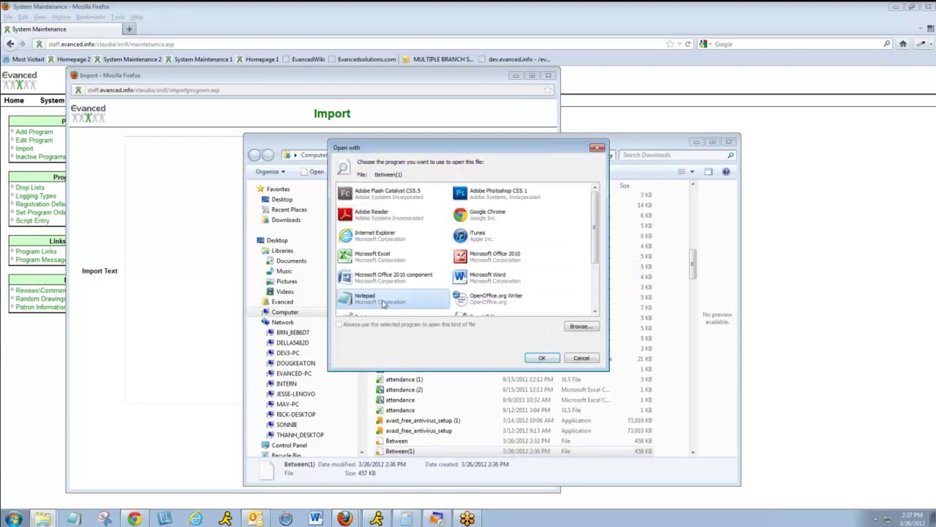
click(543, 358)
click(501, 269)
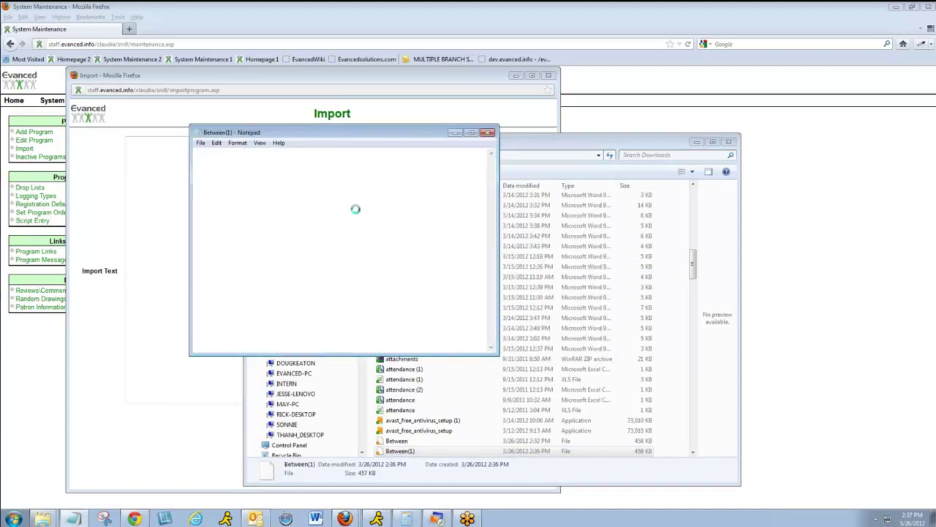
Step: Select all of the file's text and copy it
click(216, 142)
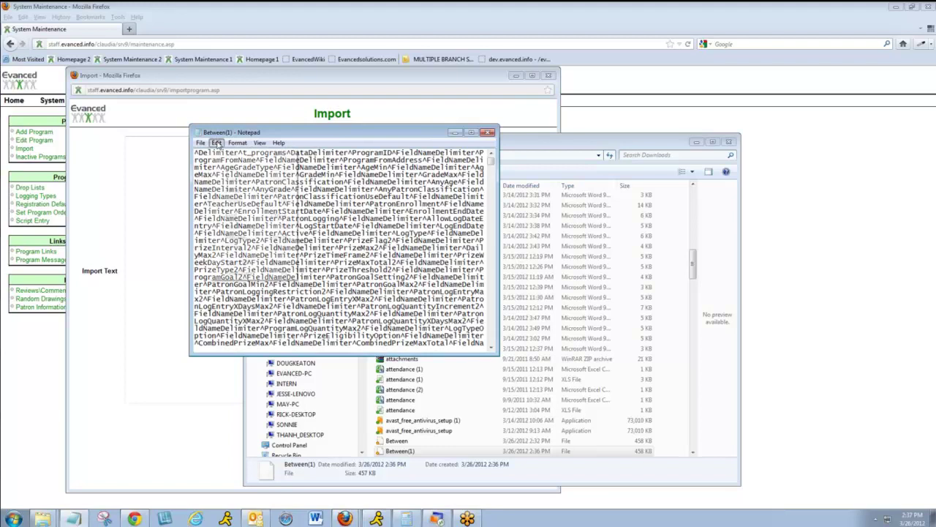
click(237, 263)
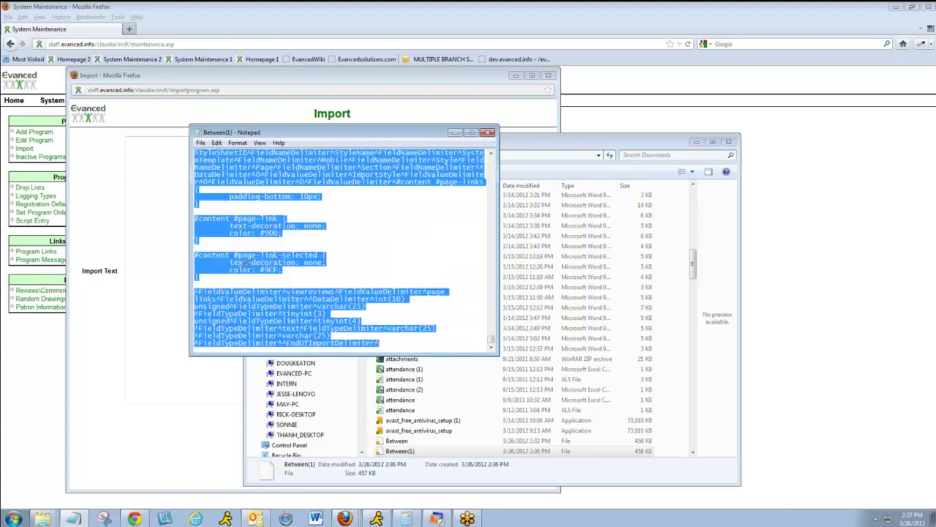
right_click(286, 166)
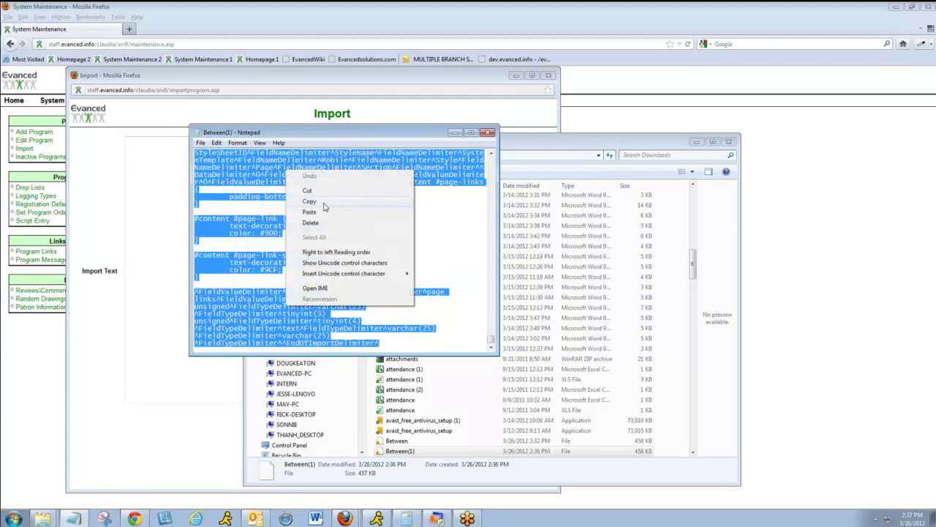
click(302, 207)
Step: Paste the copied export text into Import Text, import it, and accept the completion message
click(173, 182)
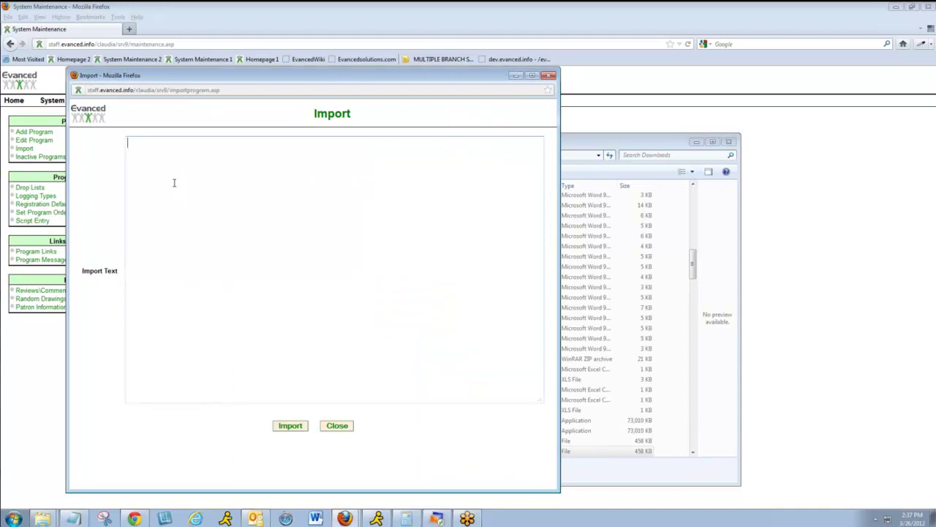
right_click(174, 182)
click(213, 226)
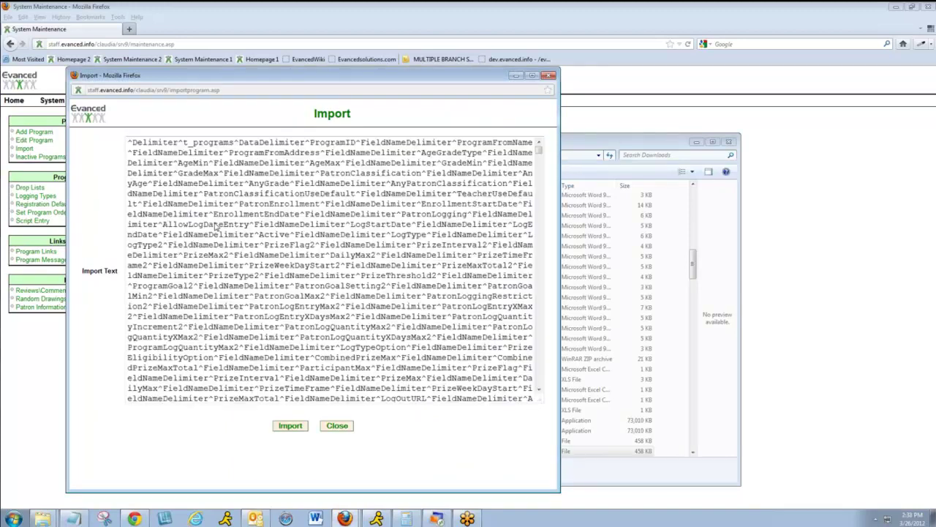
click(299, 430)
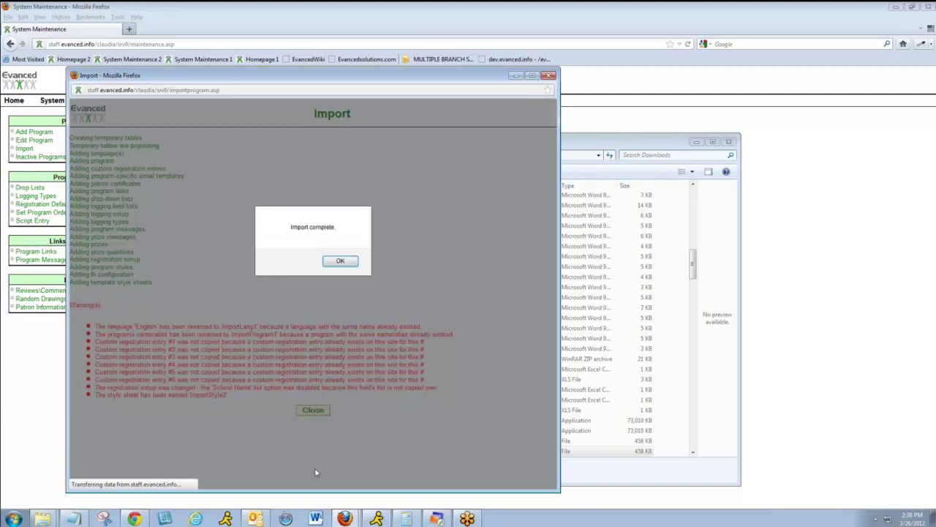
click(339, 262)
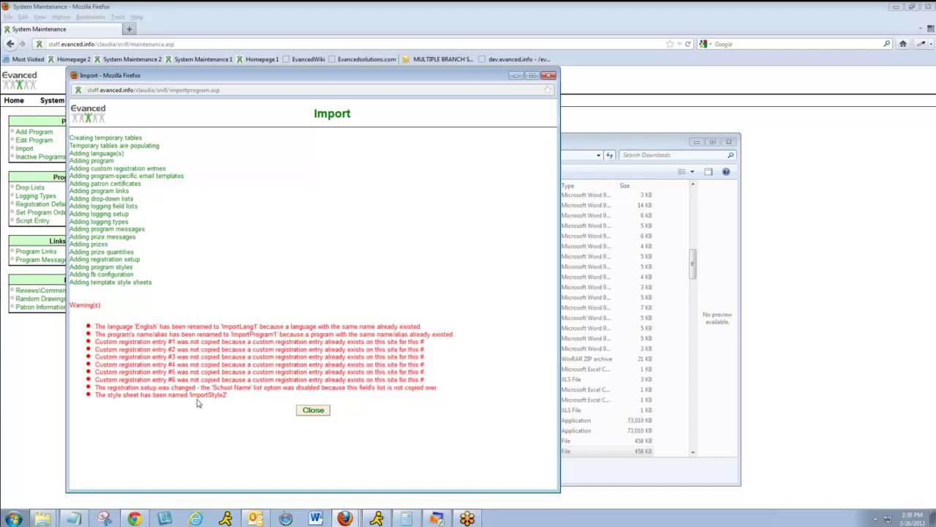
Step: Close the Import window and open ImportProgram1 from the Edit Program list to view its setup page
click(550, 76)
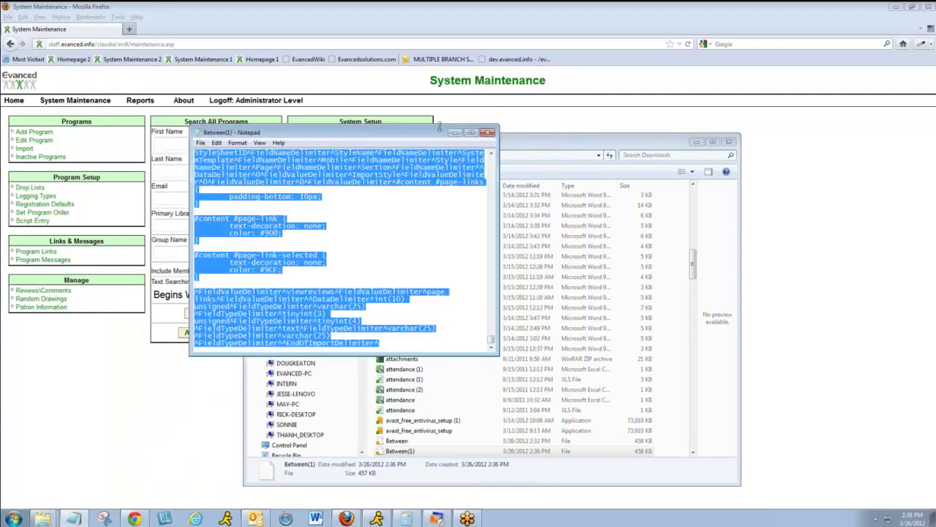
click(29, 140)
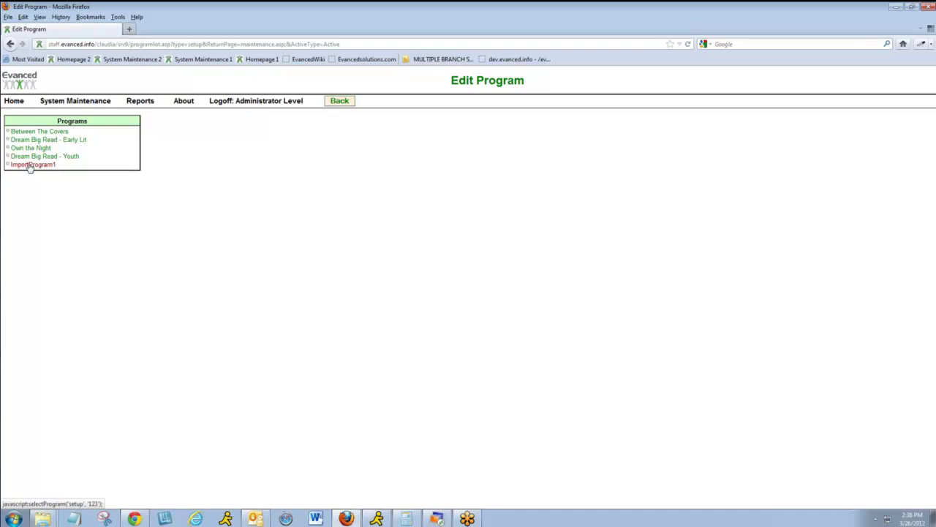
click(30, 165)
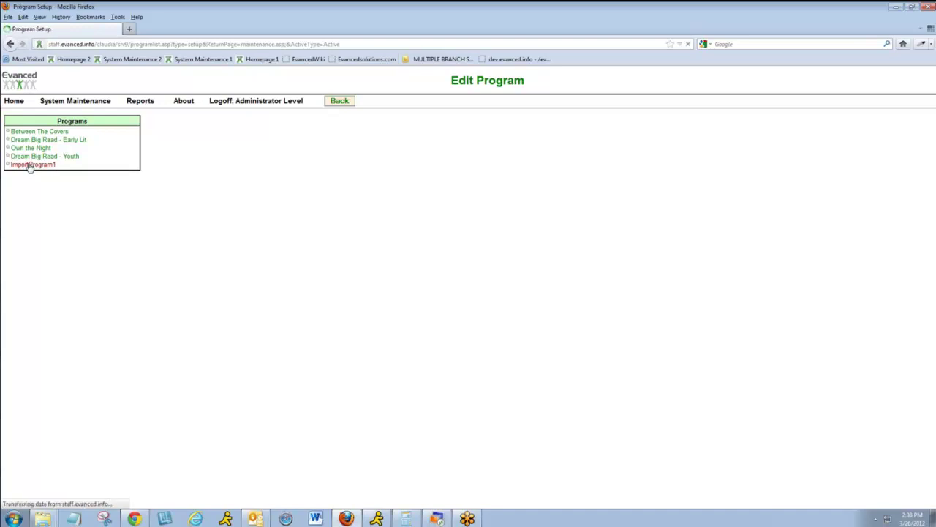